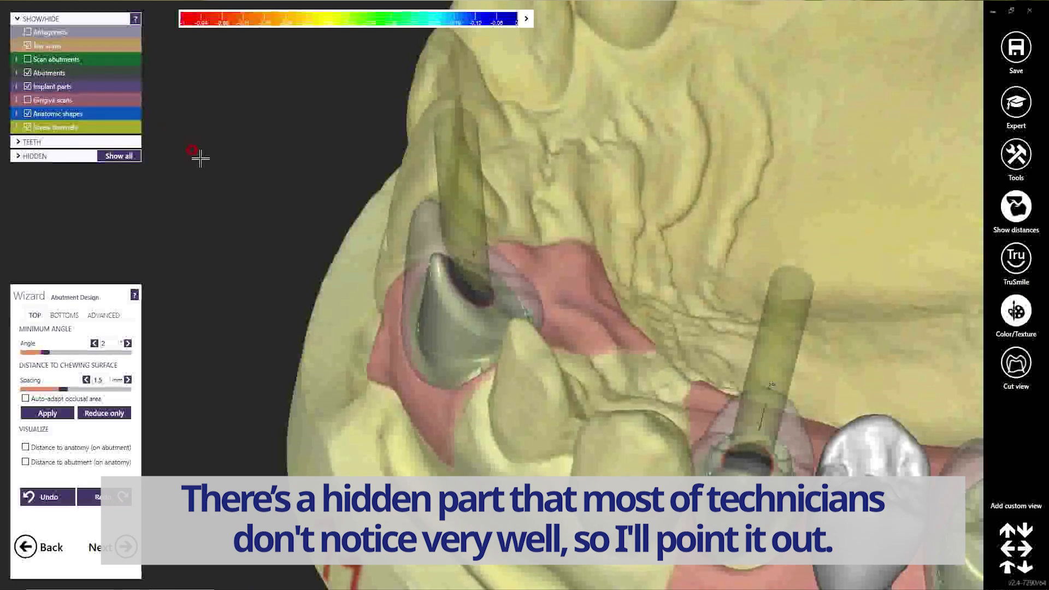
# Show the abutment's advanced milling parameters and set the minimum thickness to 0.61 mm.
pyautogui.scroll(5, 437, 287)
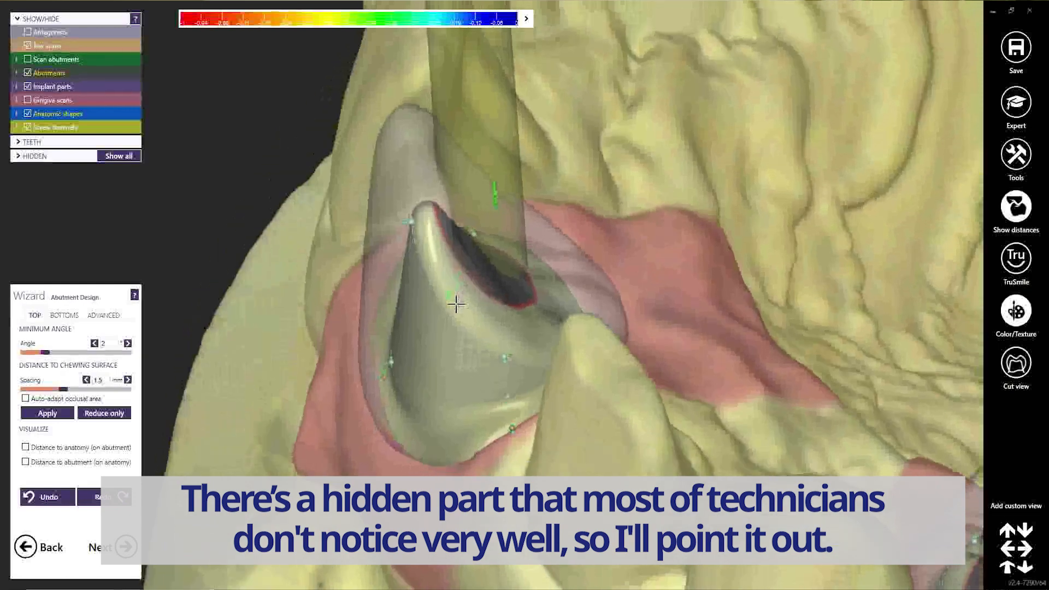
pyautogui.moveTo(456, 304); pyautogui.dragTo(444, 294, button='right')
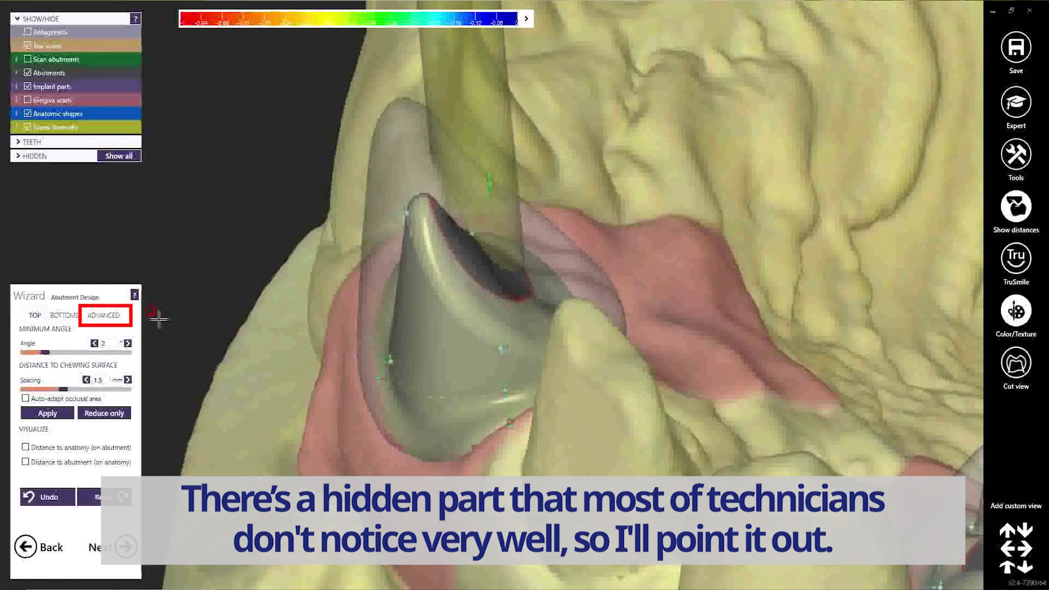
pyautogui.click(73, 401)
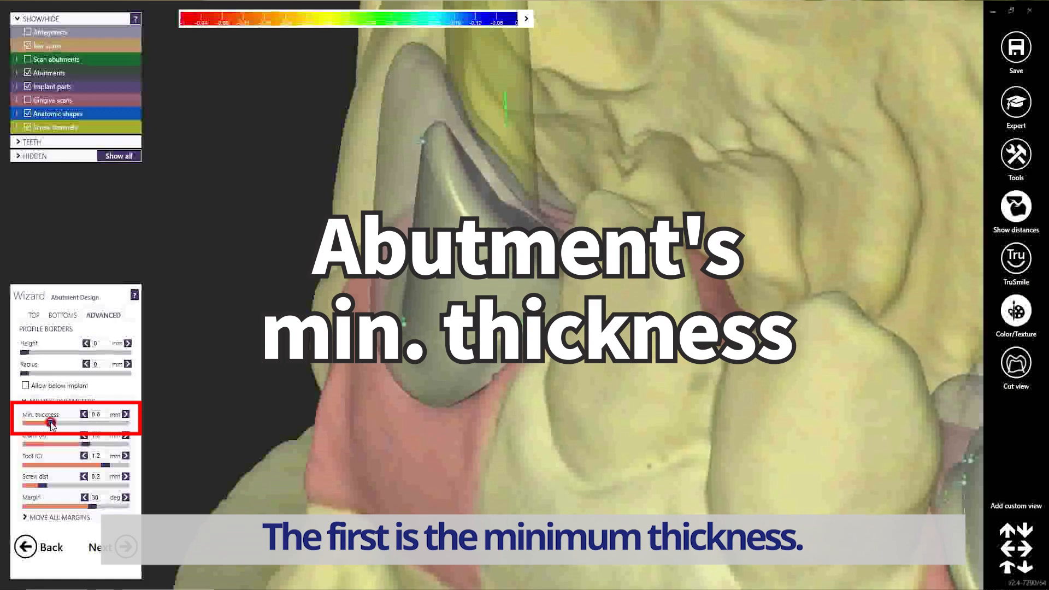
pyautogui.moveTo(52, 423); pyautogui.dragTo(50, 423)
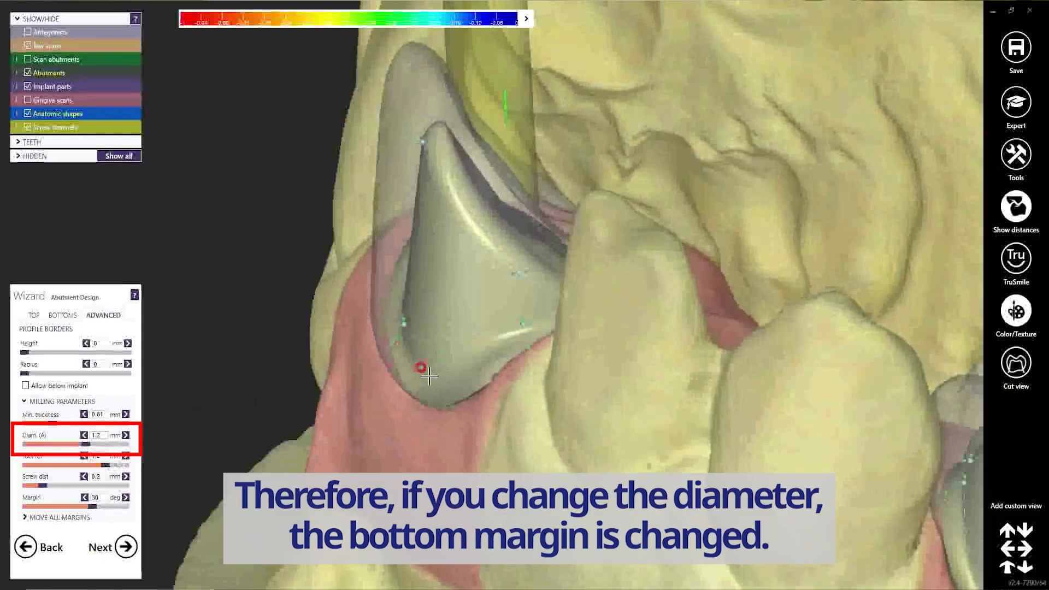
# Show a cut view through the bottom margin of the front abutment.
pyautogui.scroll(5, 419, 365)
pyautogui.moveTo(424, 365); pyautogui.dragTo(415, 363, button='right')
pyautogui.moveTo(415, 362); pyautogui.dragTo(490, 464, button='middle')
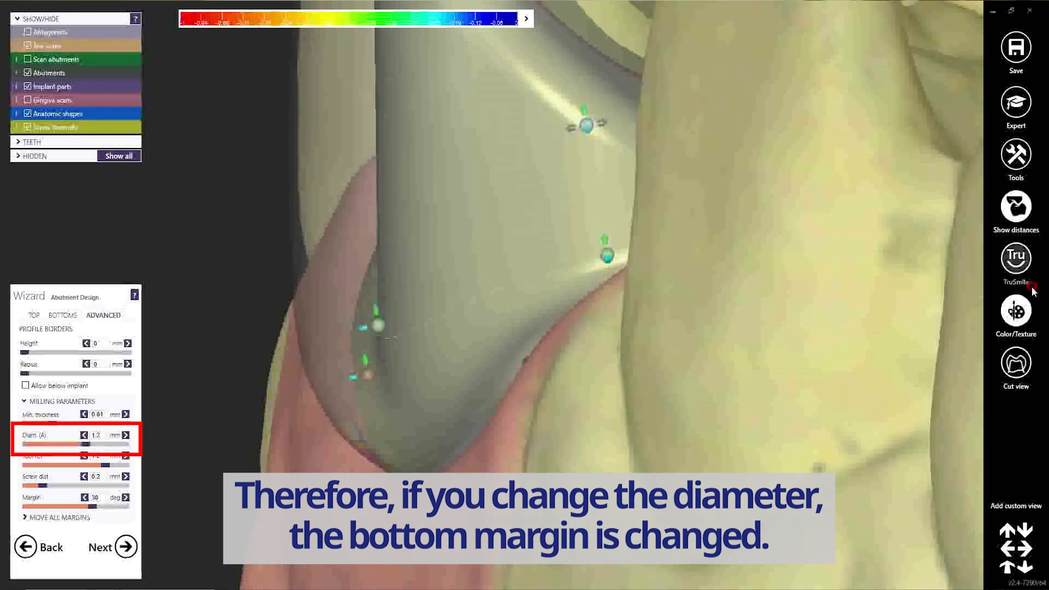
pyautogui.click(1017, 364)
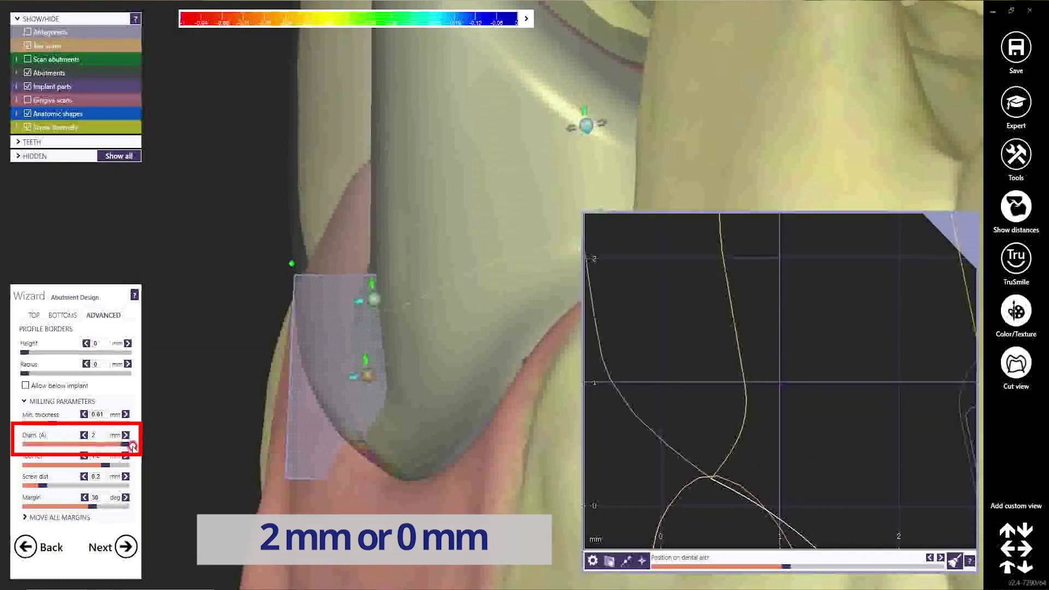
# Set the abutment tool diameter, Diam. (A), to 0 mm and shift the front abutment's margin control point deeper inward.
pyautogui.moveTo(86, 444); pyautogui.dragTo(25, 444)
pyautogui.scroll(-2, 431, 419)
pyautogui.moveTo(361, 386); pyautogui.dragTo(400, 386)
pyautogui.scroll(-1, 440, 397)
pyautogui.scroll(-4, 441, 398)
pyautogui.scroll(5, 441, 398)
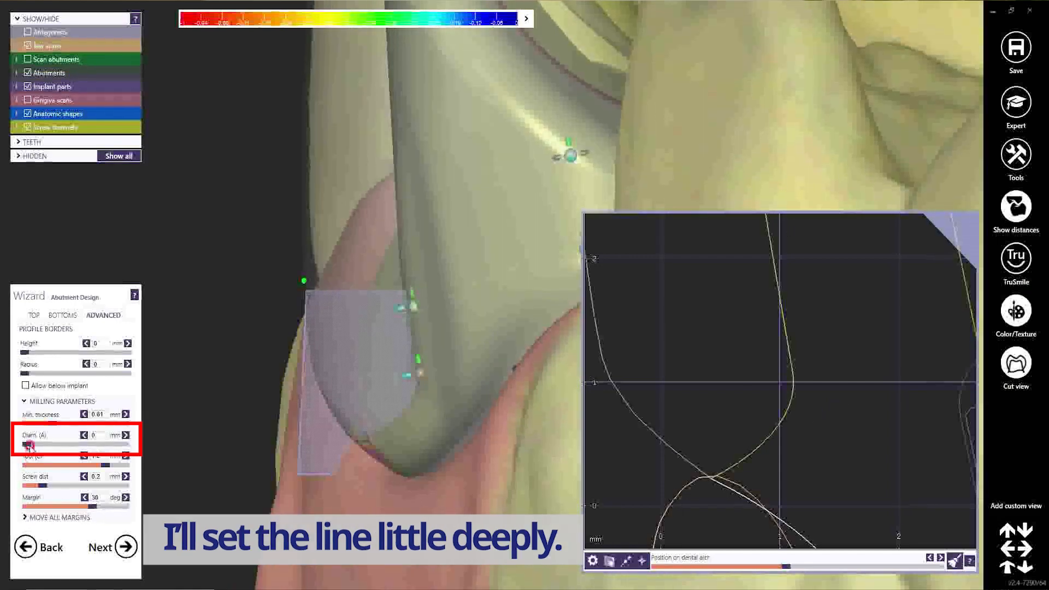
# Alternate Diam. (A) between 2 mm and 0 mm to compare the margin profiles, ending at 2 mm.
pyautogui.moveTo(26, 444); pyautogui.dragTo(128, 445)
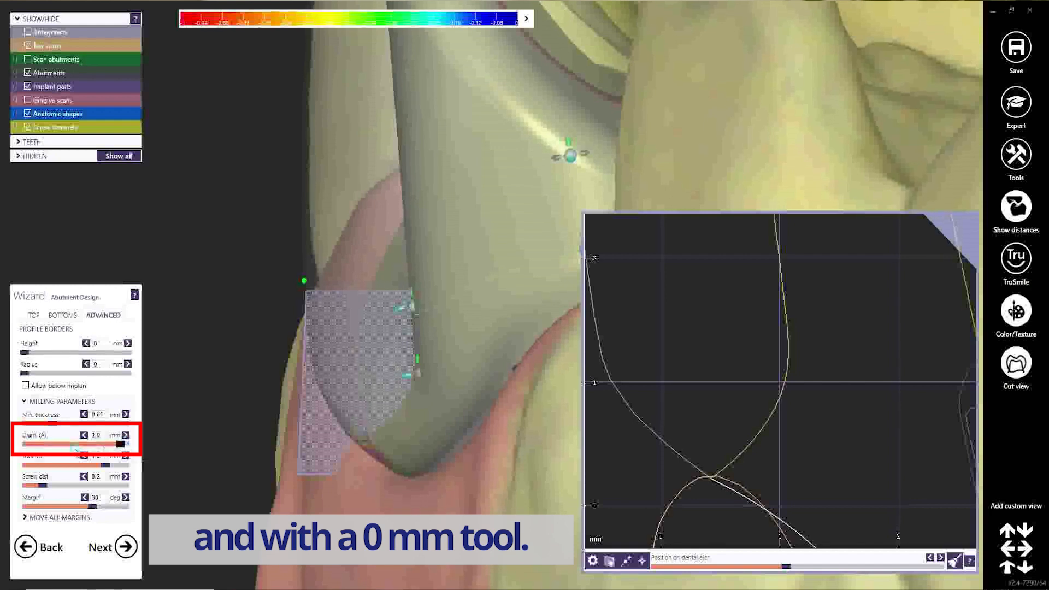
pyautogui.moveTo(126, 444); pyautogui.dragTo(25, 444)
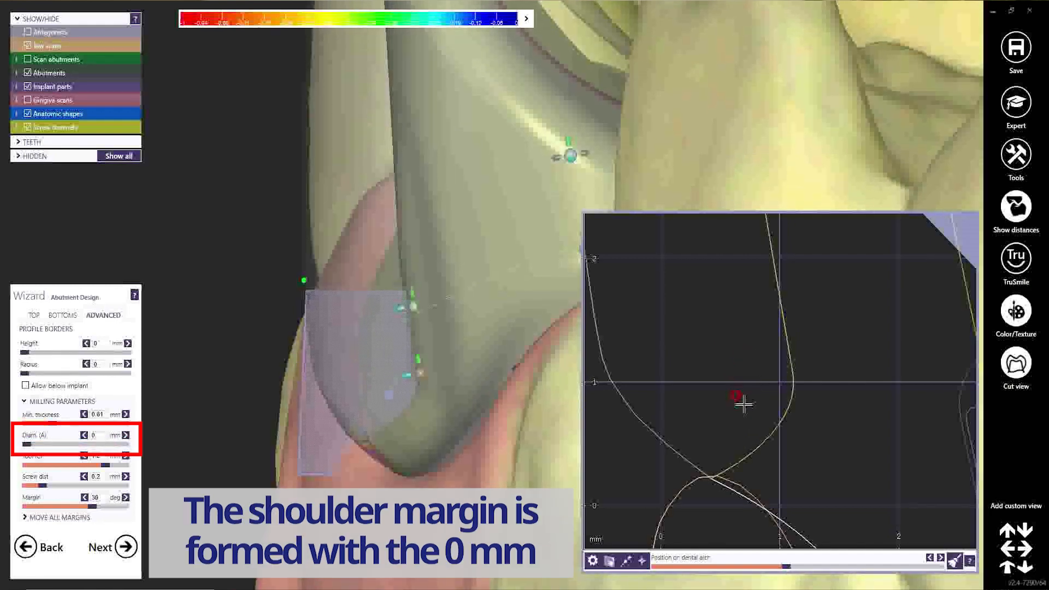
pyautogui.scroll(-5, 760, 424)
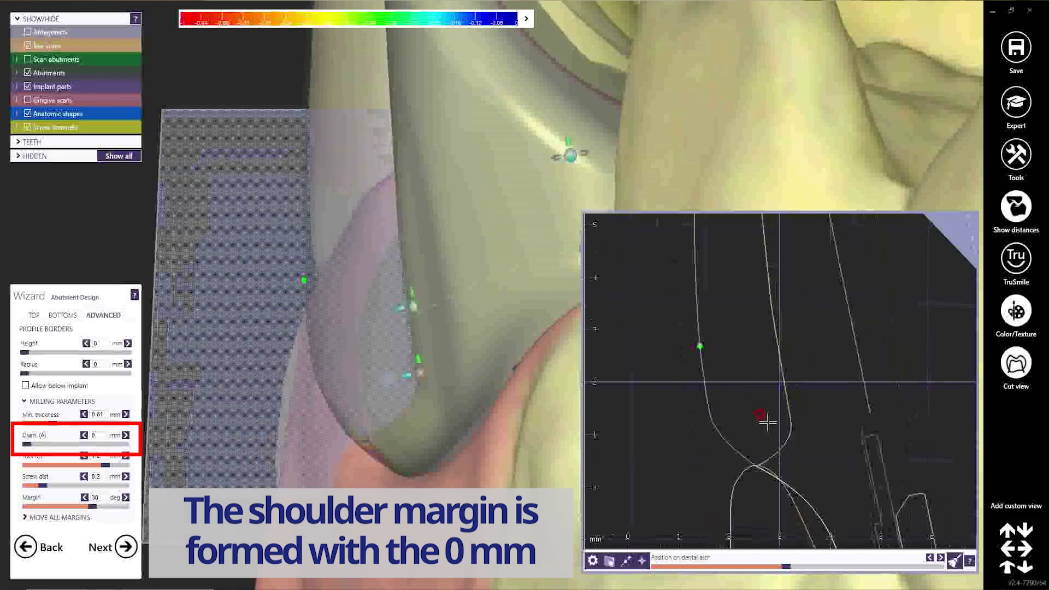
pyautogui.moveTo(27, 444); pyautogui.dragTo(127, 444)
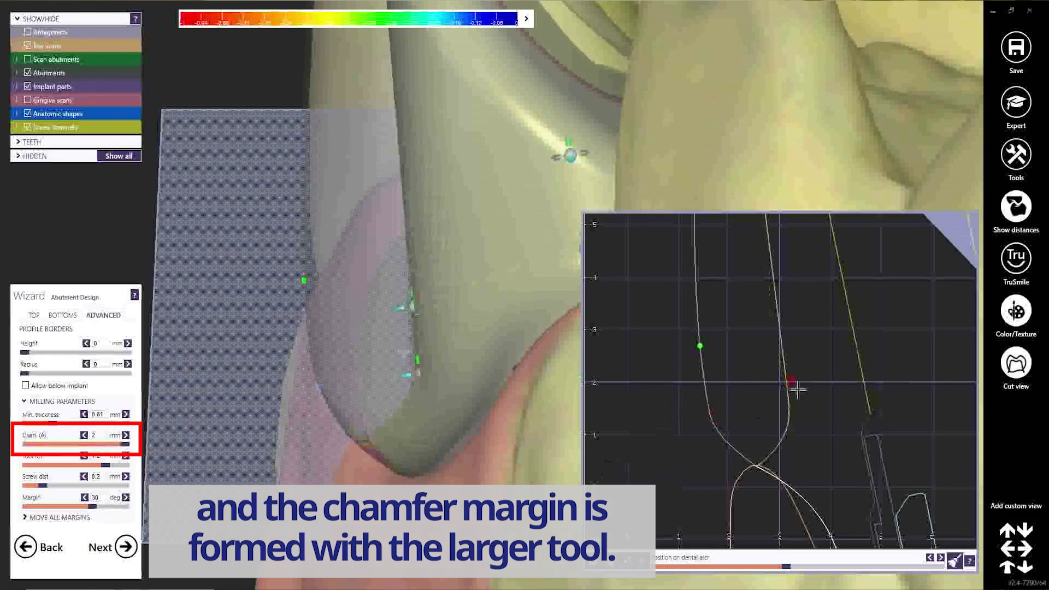
# Examine the margin shape of the tooth 14 abutment in both the model and the cut view.
pyautogui.scroll(-5, 753, 407)
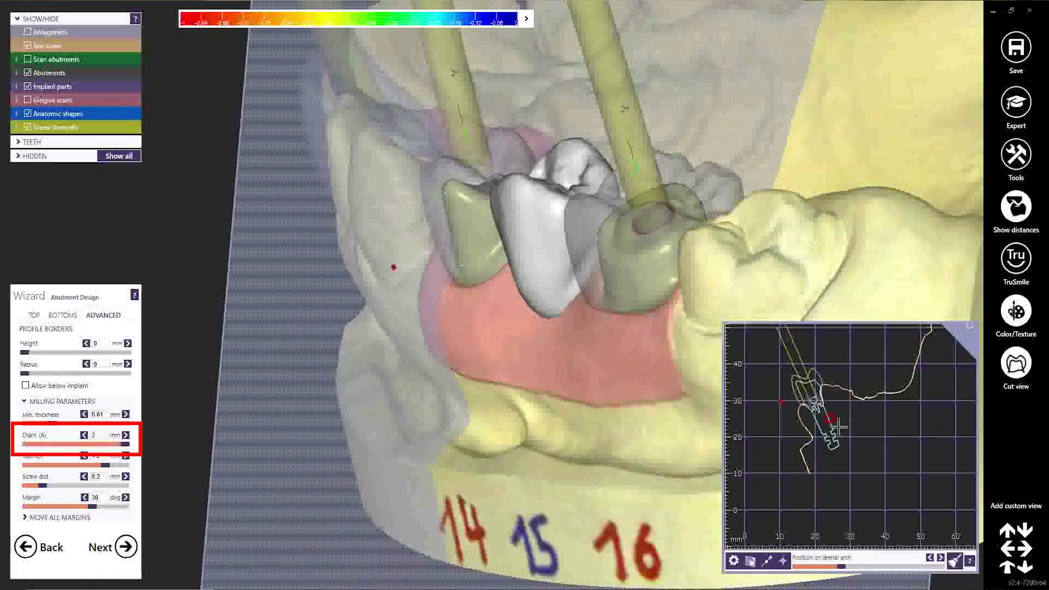
pyautogui.scroll(8, 795, 398)
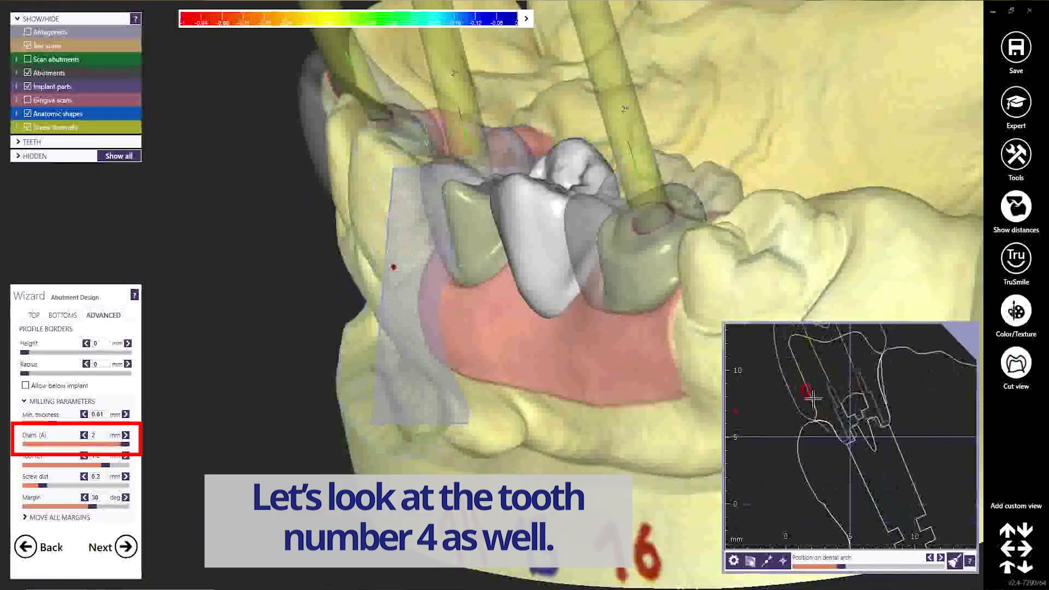
pyautogui.scroll(6, 481, 267)
pyautogui.moveTo(418, 320); pyautogui.dragTo(557, 294)
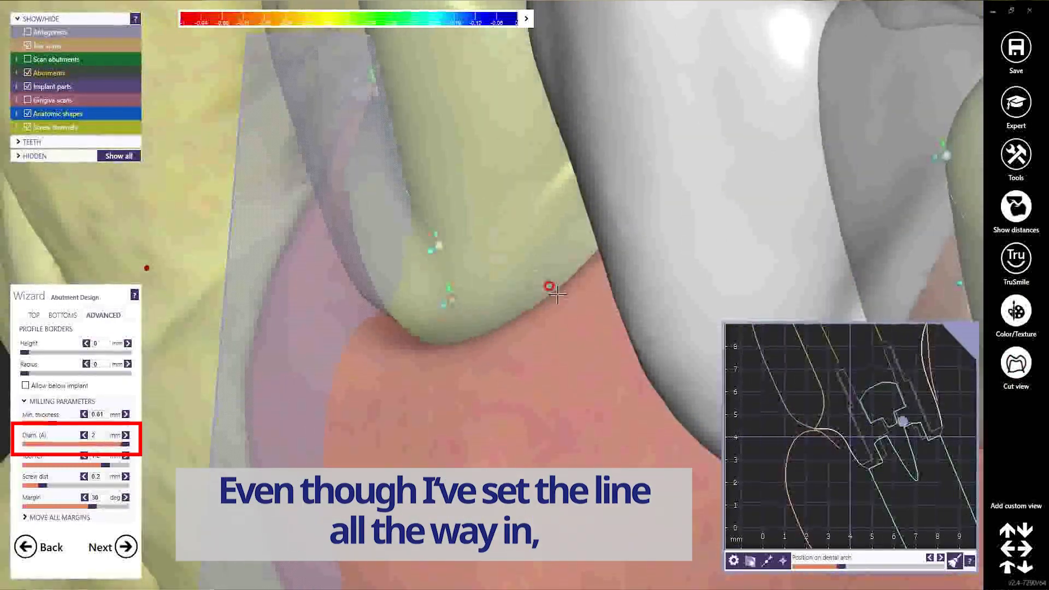
pyautogui.scroll(4, 820, 406)
pyautogui.moveTo(821, 405); pyautogui.dragTo(816, 421, button='middle')
pyautogui.scroll(-4, 817, 420)
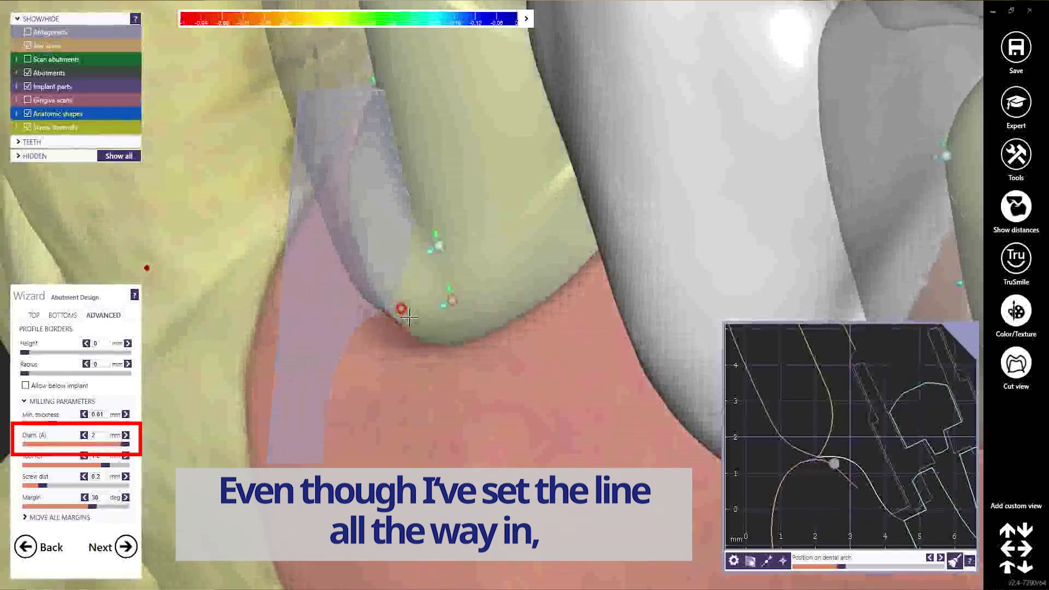
pyautogui.moveTo(409, 317); pyautogui.dragTo(446, 304)
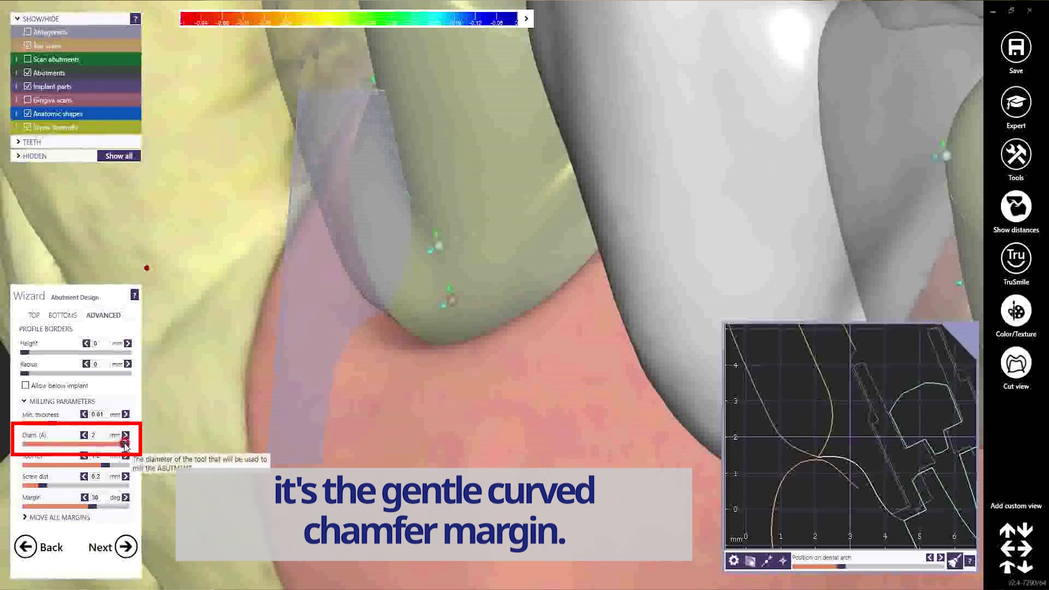
# Set both Diam. (A) and the suprastructure tool diameter, Tool (C), to 0 mm.
pyautogui.click(60, 445)
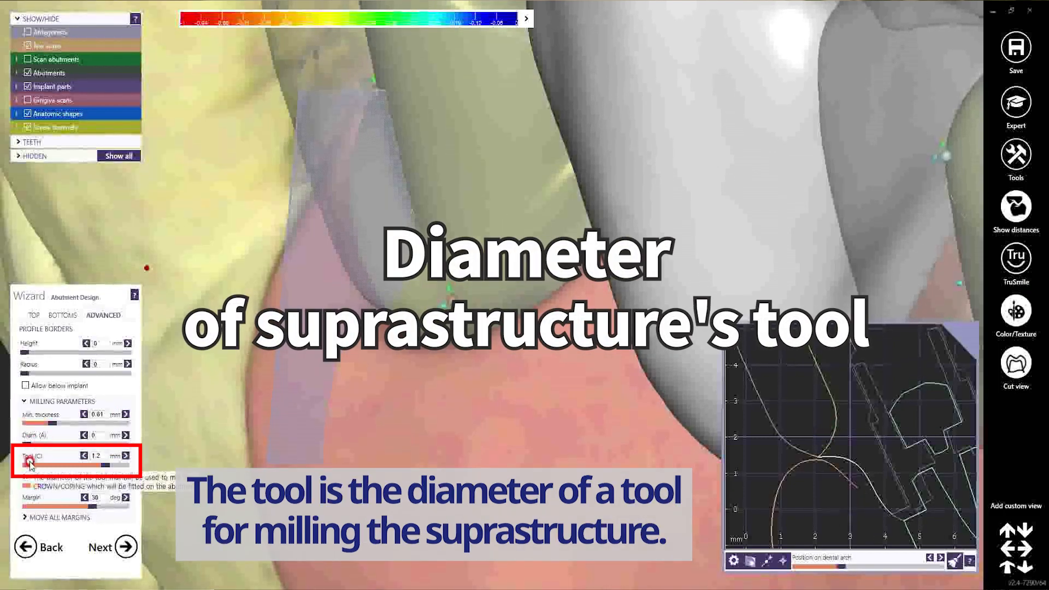
pyautogui.scroll(-6, 494, 339)
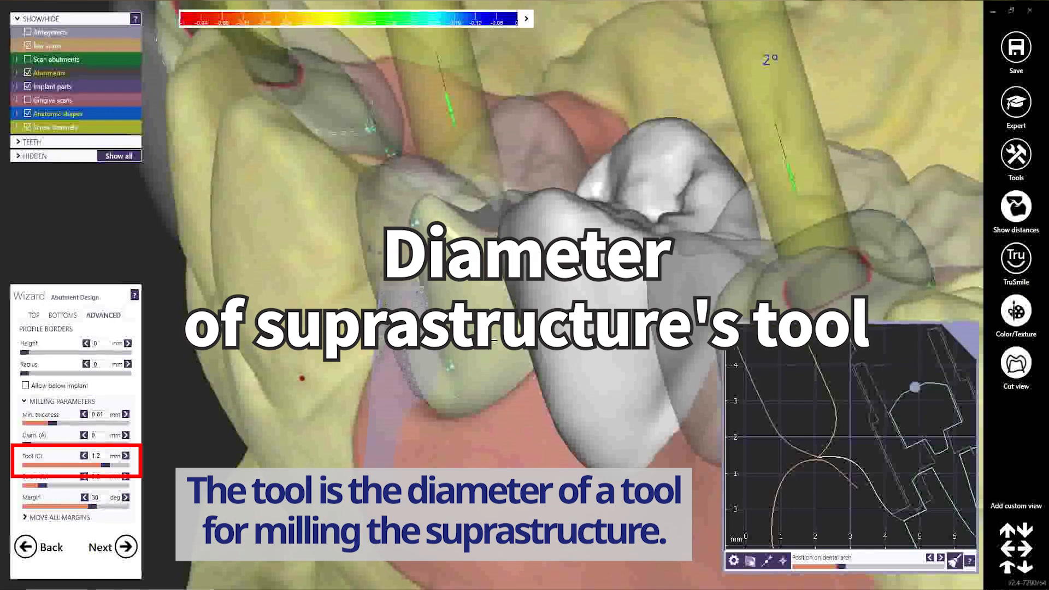
pyautogui.moveTo(471, 329); pyautogui.dragTo(437, 380, button='right')
pyautogui.moveTo(105, 466); pyautogui.dragTo(26, 467)
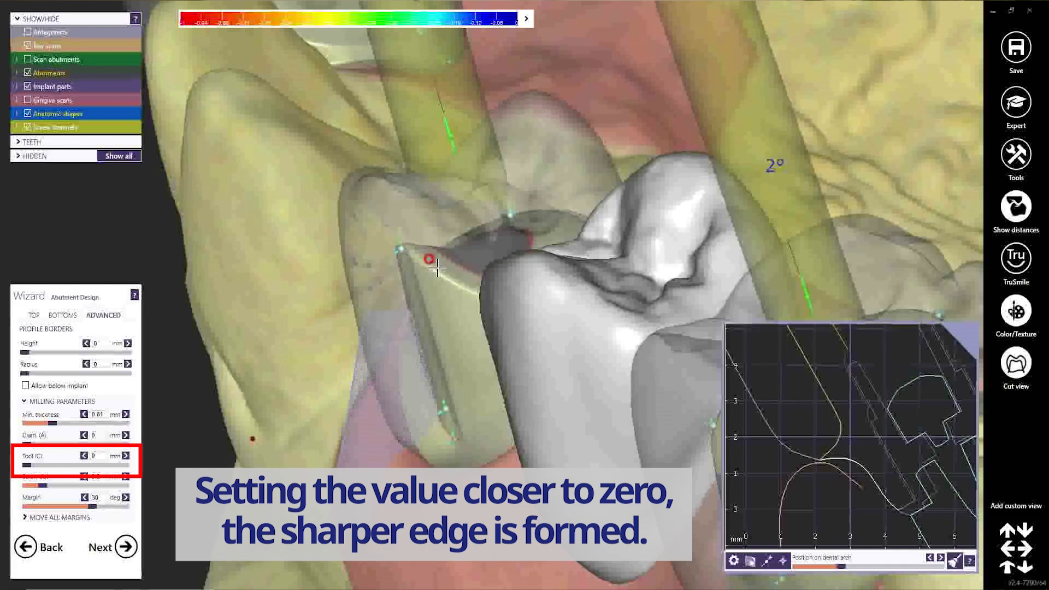
# Compare the tooth 14 abutment's line angle with Tool (C) at 1.5 mm and at 0 mm.
pyautogui.moveTo(26, 467); pyautogui.dragTo(144, 464)
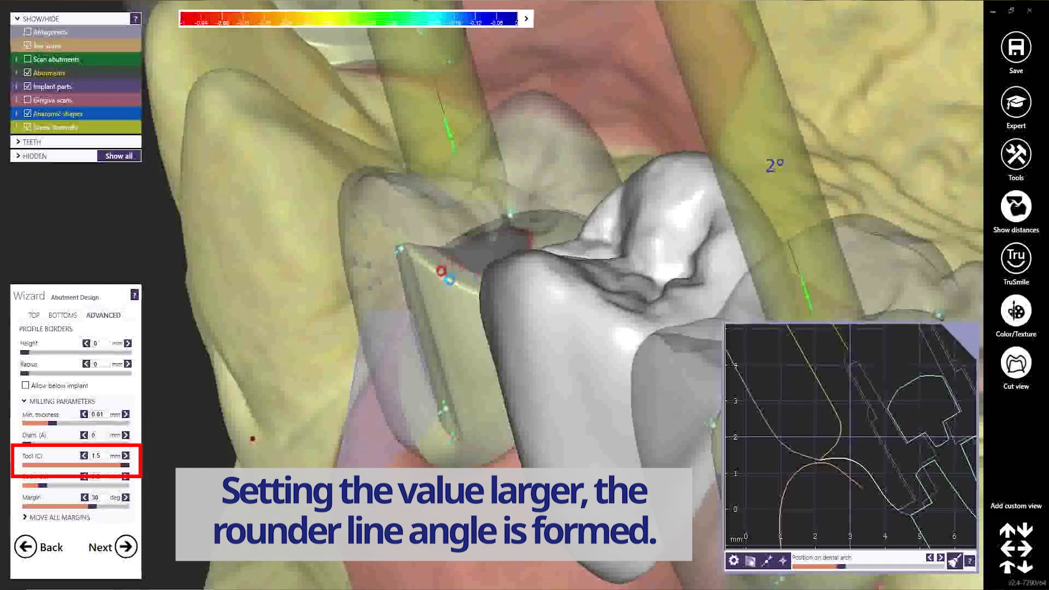
pyautogui.scroll(-3, 440, 271)
pyautogui.moveTo(440, 270); pyautogui.dragTo(432, 304, button='right')
pyautogui.moveTo(432, 304); pyautogui.dragTo(306, 316, button='middle')
pyautogui.scroll(-5, 305, 316)
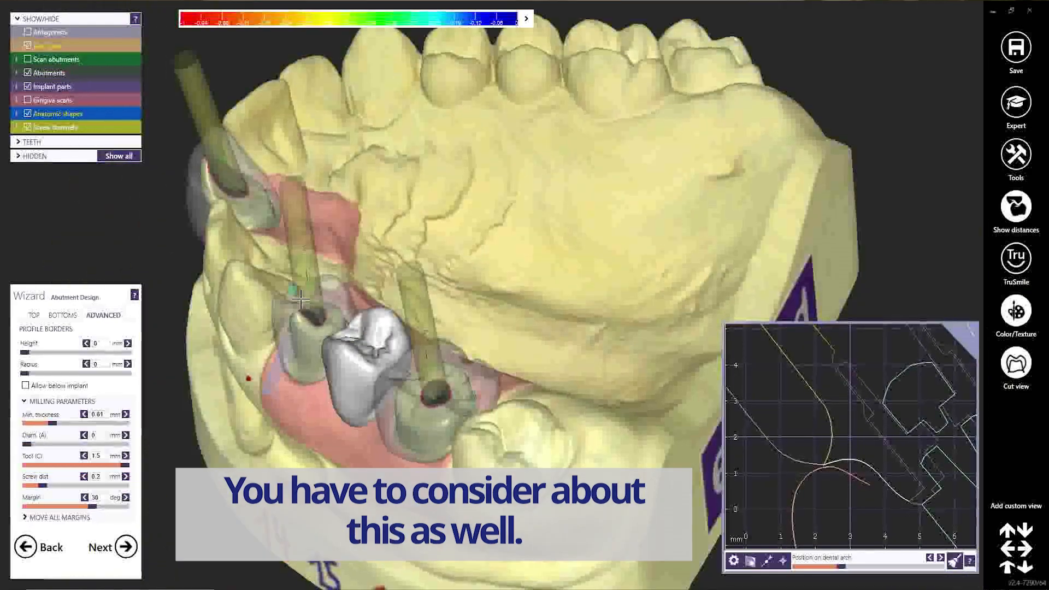
pyautogui.moveTo(306, 316); pyautogui.dragTo(330, 331, button='right')
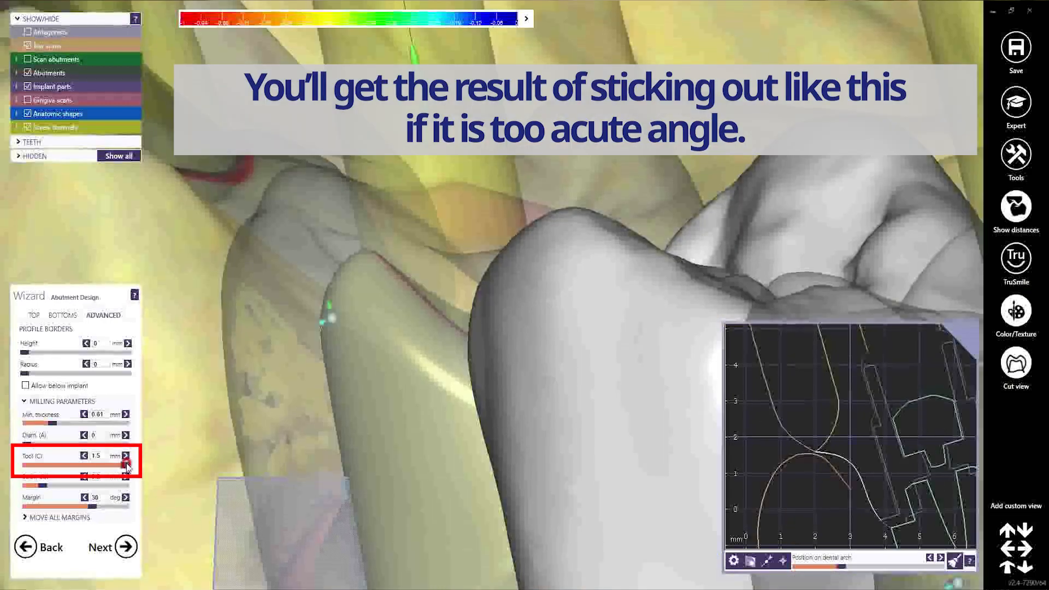
pyautogui.moveTo(105, 465); pyautogui.dragTo(3, 471)
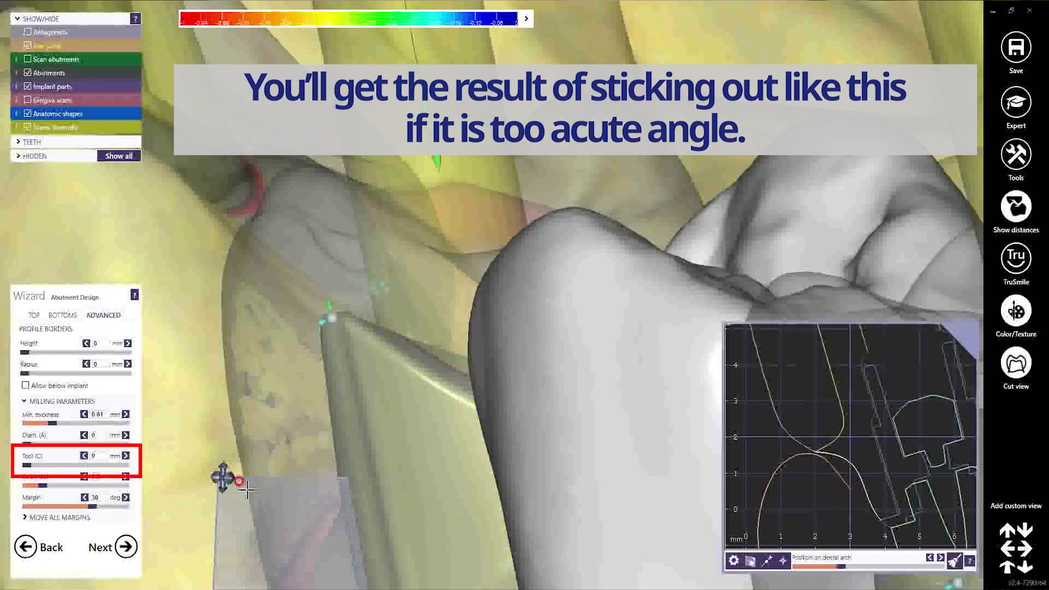
# Switch to the other design window, inspect the crown bottoms over the abutments, and hide the bottom of designs.
pyautogui.moveTo(336, 584)
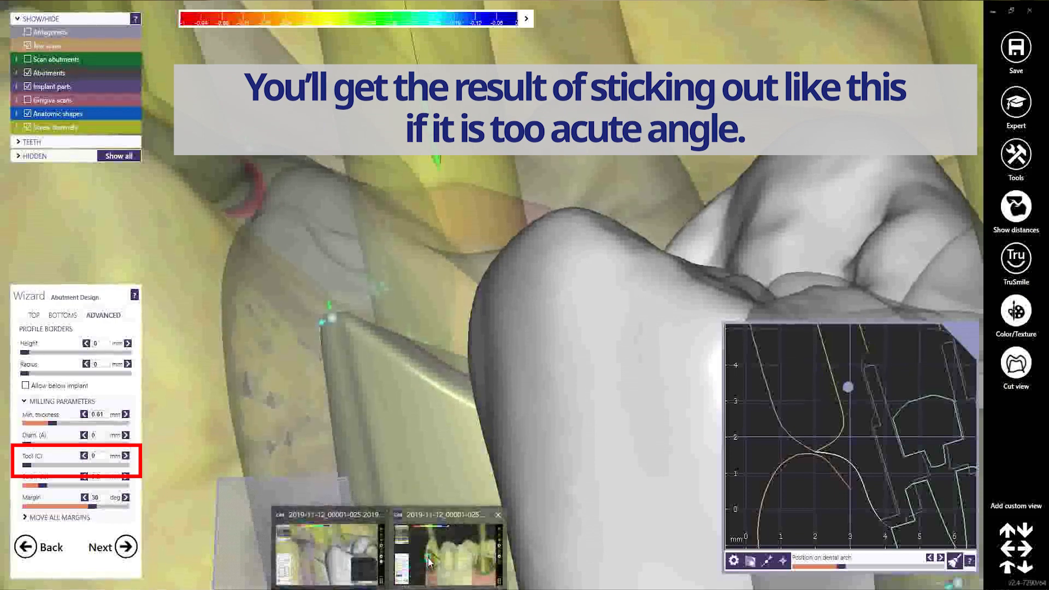
pyautogui.click(429, 561)
pyautogui.scroll(5, 350, 284)
pyautogui.moveTo(352, 295); pyautogui.dragTo(333, 265, button='right')
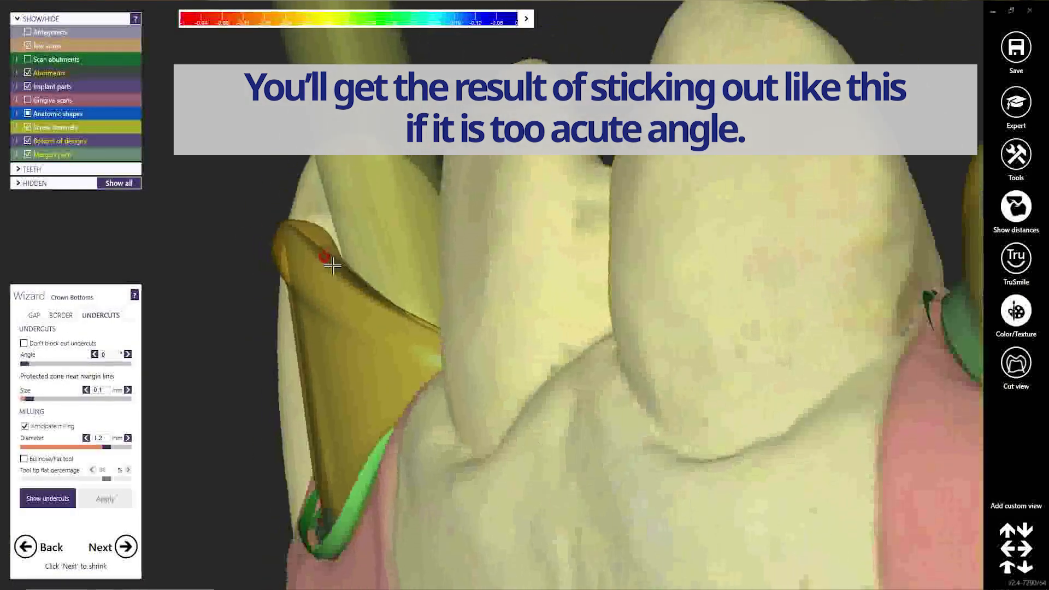
pyautogui.scroll(-2, 332, 265)
pyautogui.moveTo(431, 279); pyautogui.dragTo(440, 275, button='right')
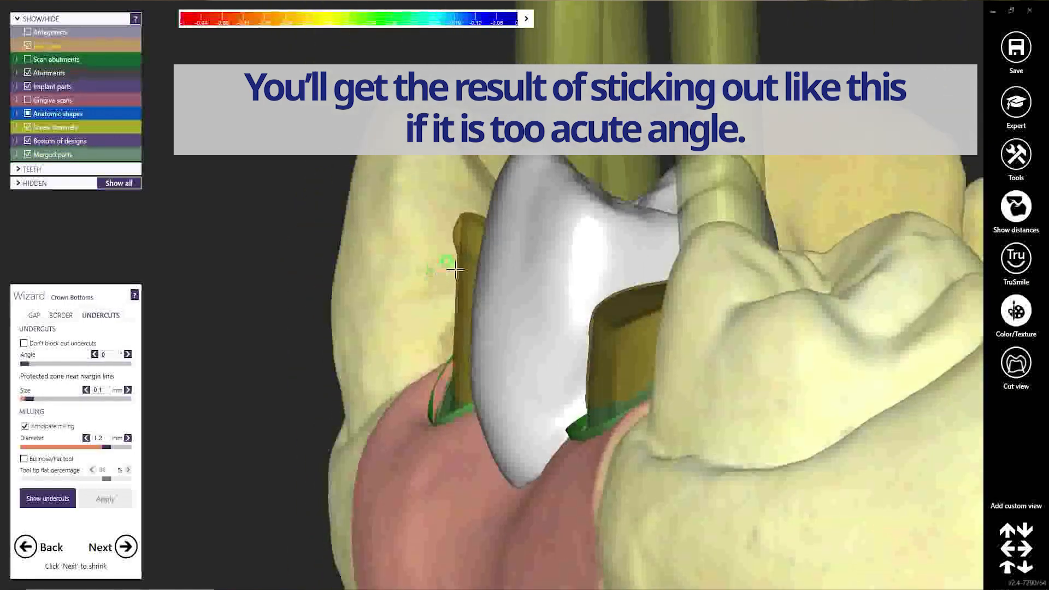
pyautogui.scroll(4, 465, 242)
pyautogui.moveTo(466, 241); pyautogui.dragTo(501, 260, button='right')
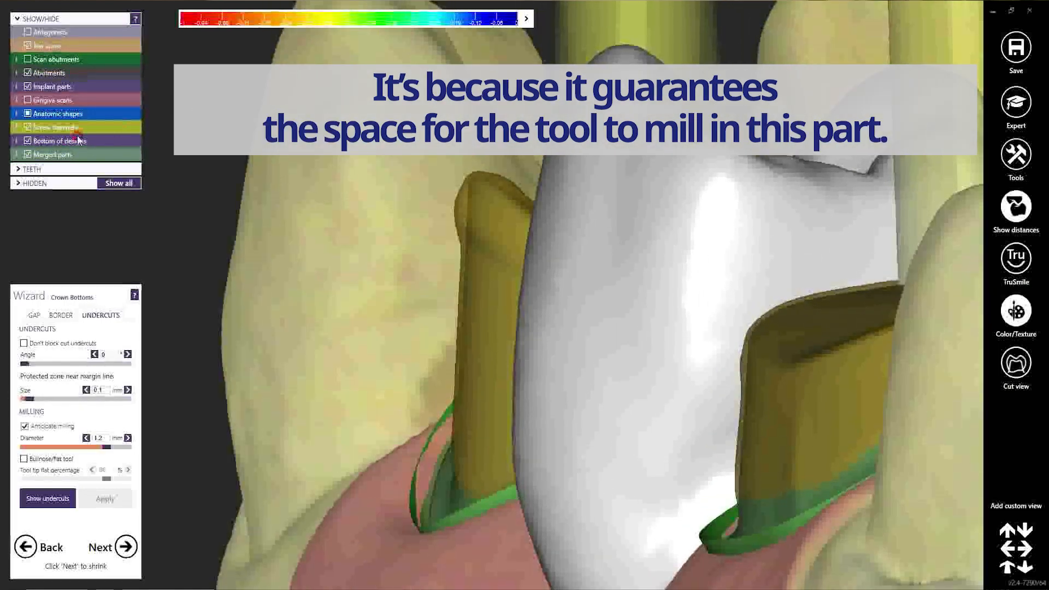
pyautogui.click(27, 141)
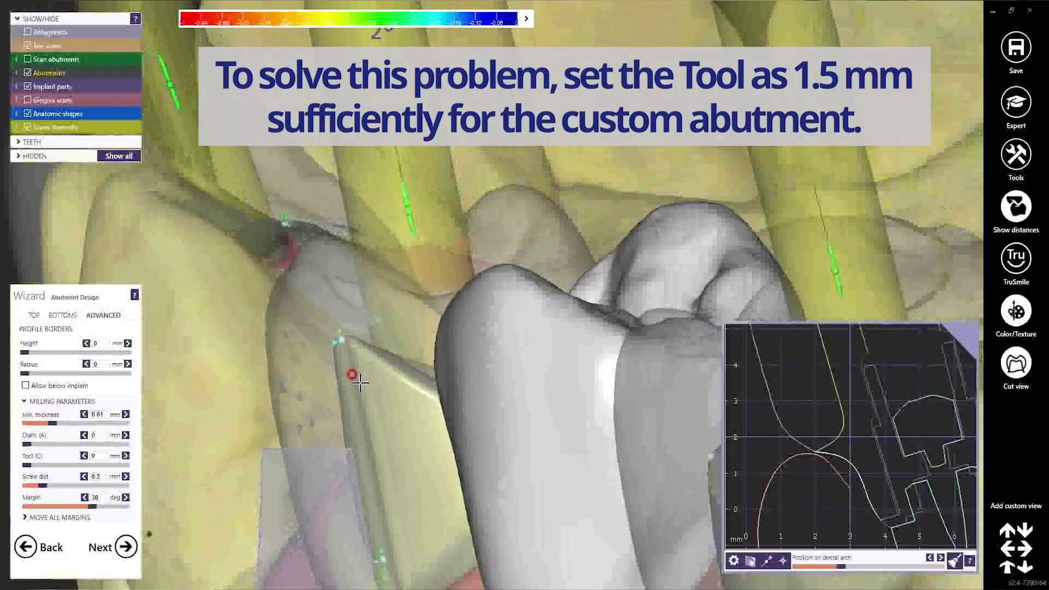
# In the abutment design, set Tool (C) to 1.5 mm and Diam. (A) to 1.2 mm.
pyautogui.moveTo(384, 395); pyautogui.dragTo(387, 309, button='middle')
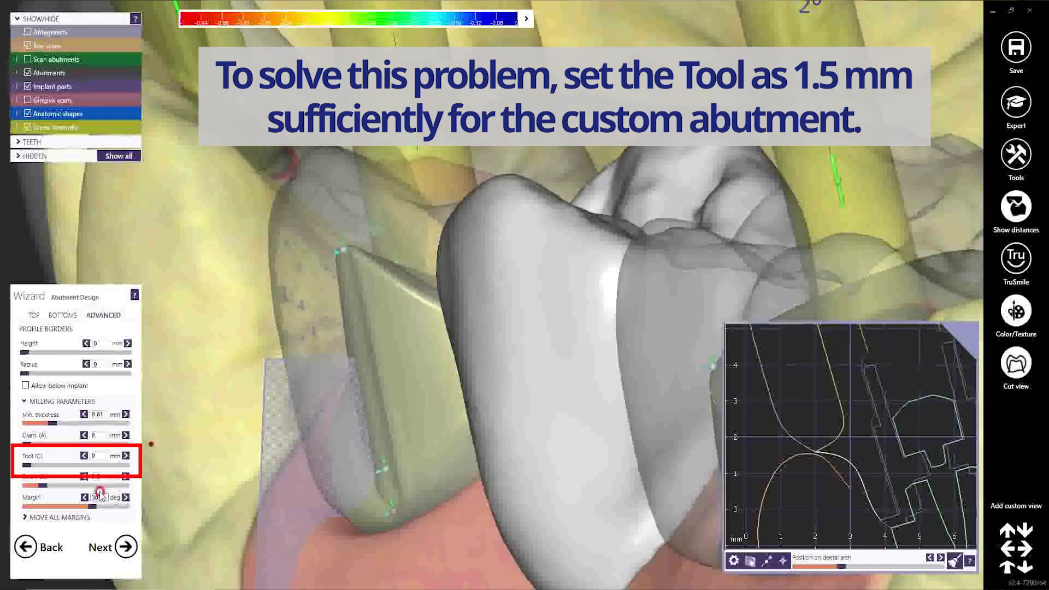
pyautogui.moveTo(26, 459); pyautogui.dragTo(133, 469)
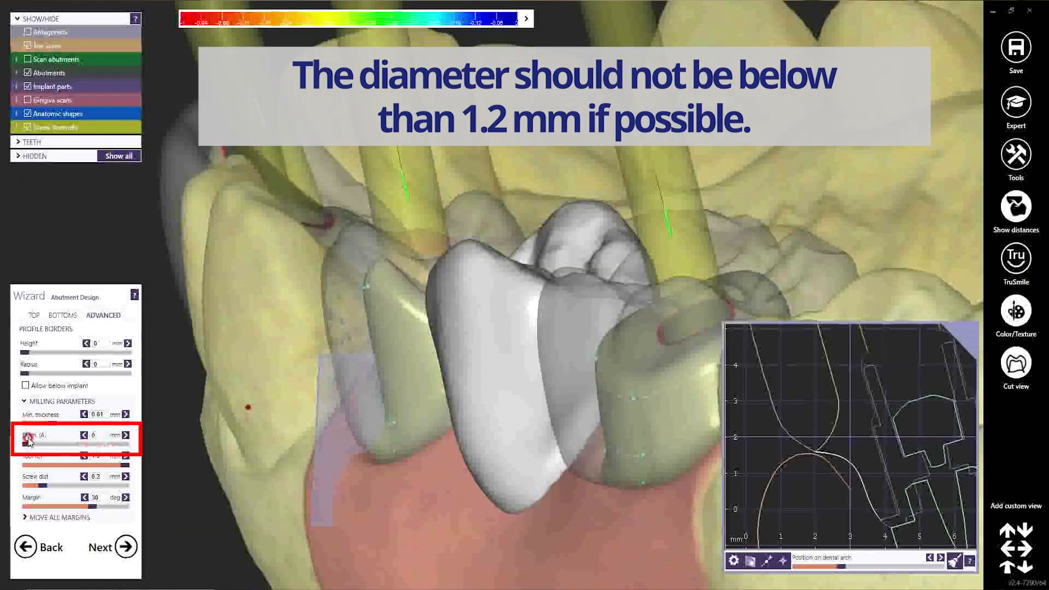
pyautogui.moveTo(24, 444); pyautogui.dragTo(68, 445)
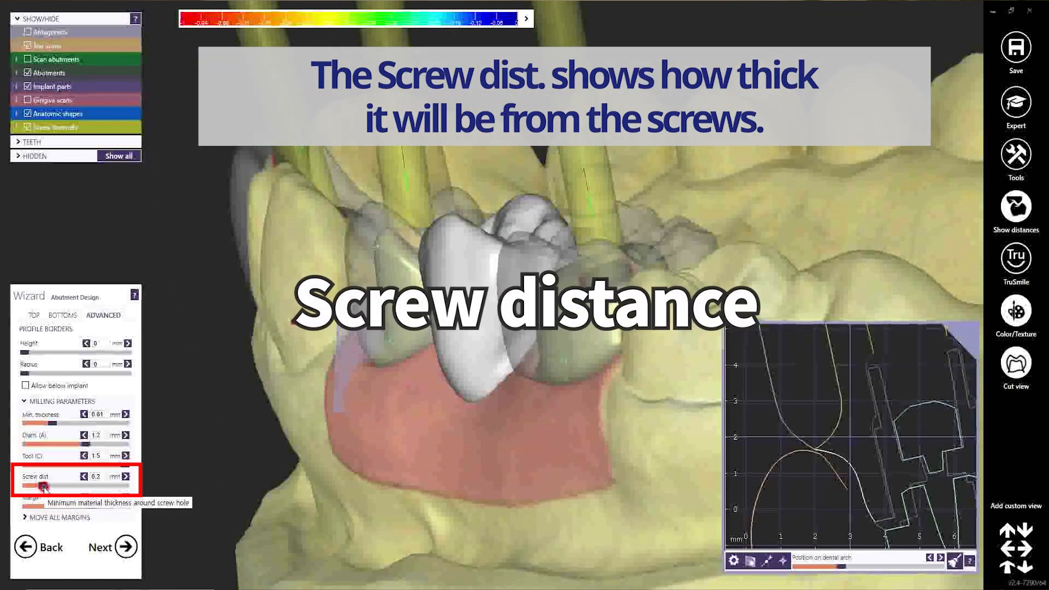
# Test the screw distance at 0.78 mm and 1.2 mm, and settle it at 0.55 mm.
pyautogui.moveTo(44, 485); pyautogui.dragTo(91, 486)
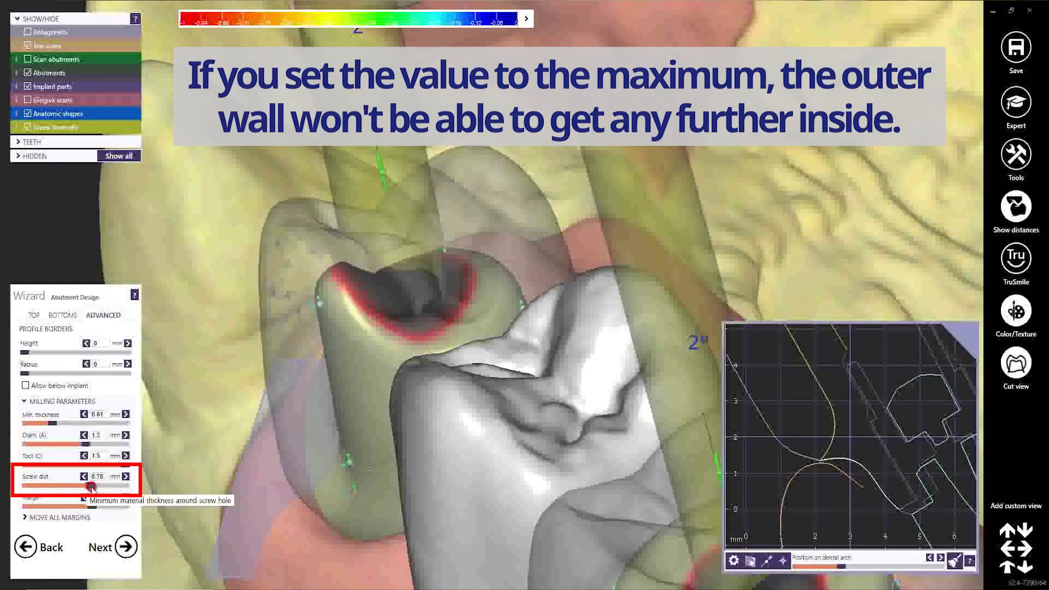
pyautogui.moveTo(92, 487); pyautogui.dragTo(124, 485)
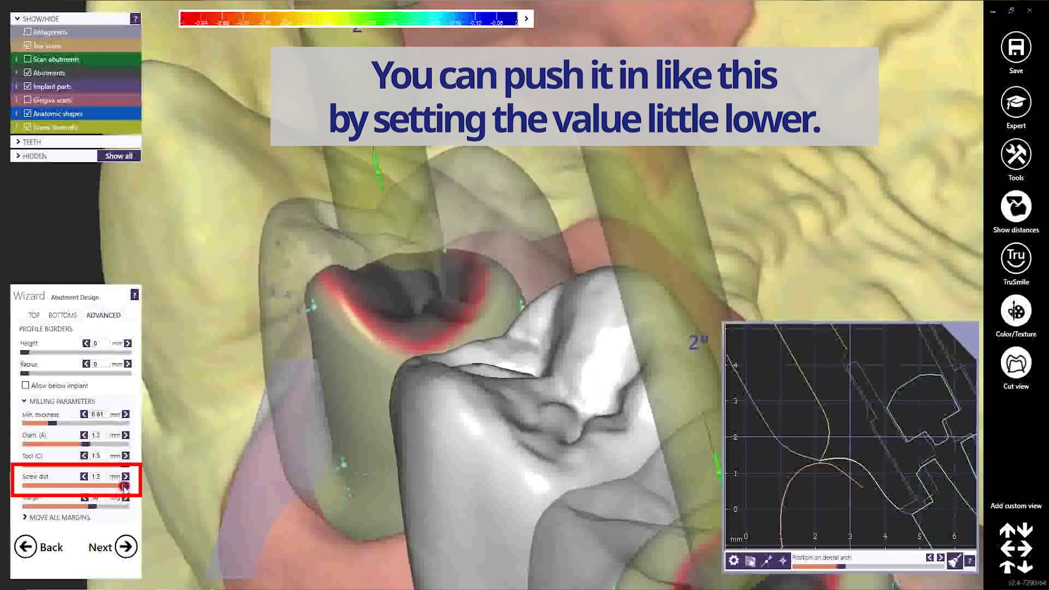
pyautogui.moveTo(125, 485); pyautogui.dragTo(25, 485)
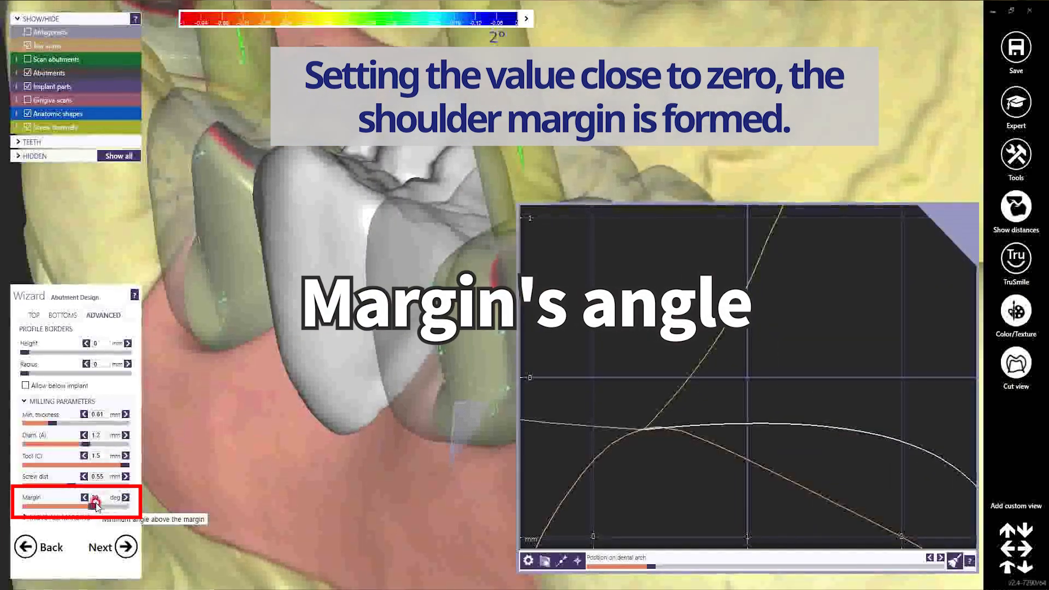
# Try a margin angle of 0 degrees, inspect the margin profile, and raise the angle to 45 degrees.
pyautogui.moveTo(94, 508); pyautogui.dragTo(25, 507)
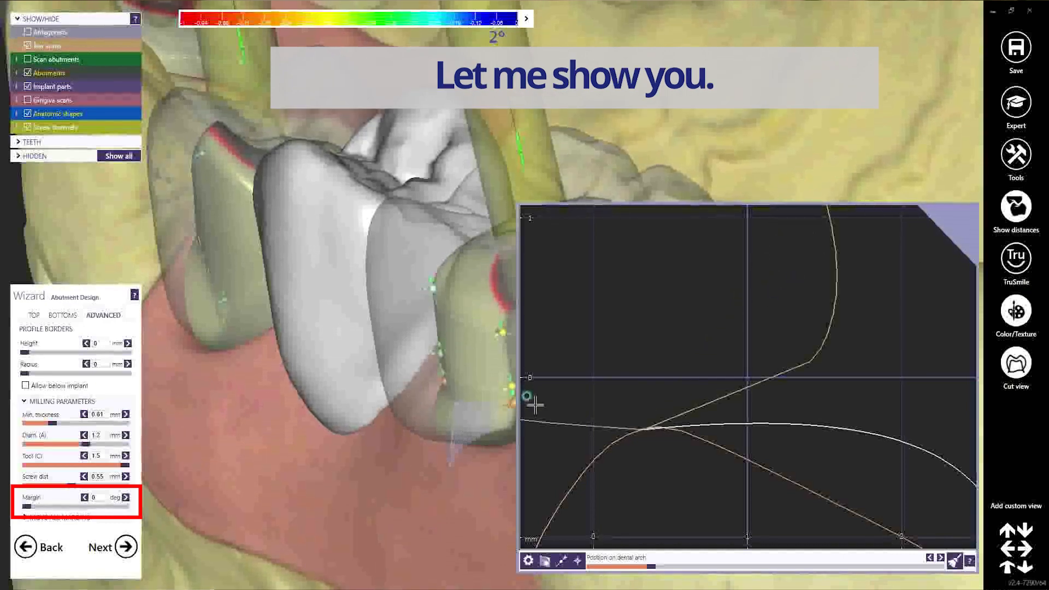
pyautogui.scroll(5, 474, 429)
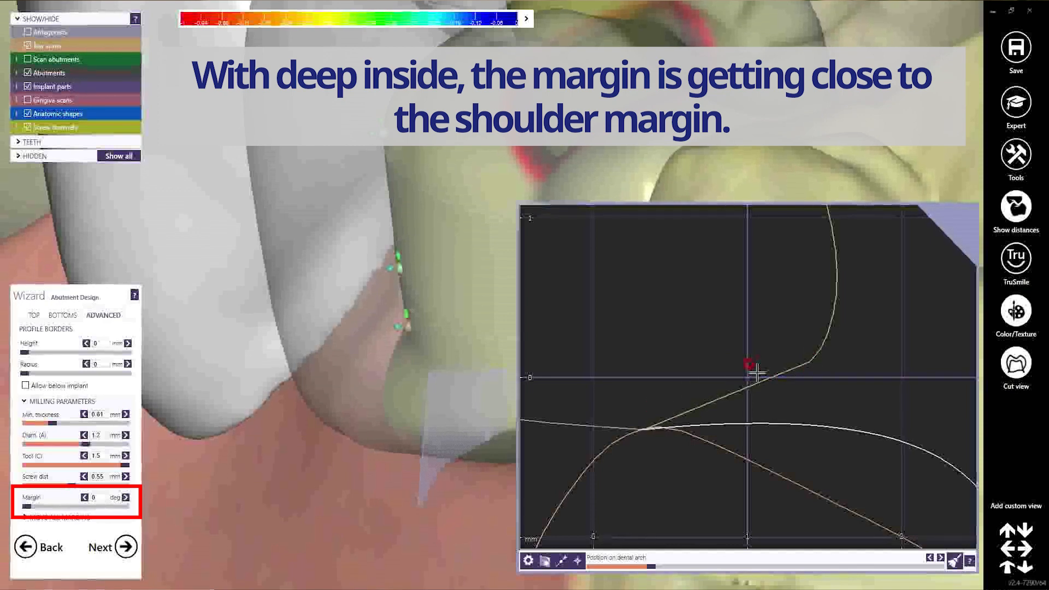
pyautogui.moveTo(24, 507); pyautogui.dragTo(149, 514)
pyautogui.scroll(-2, 782, 355)
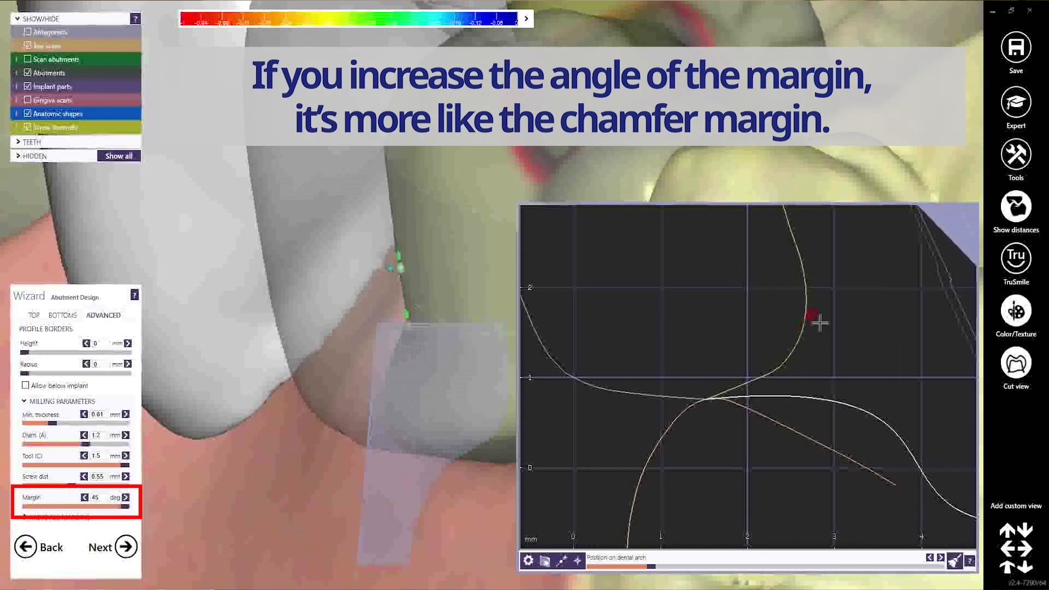